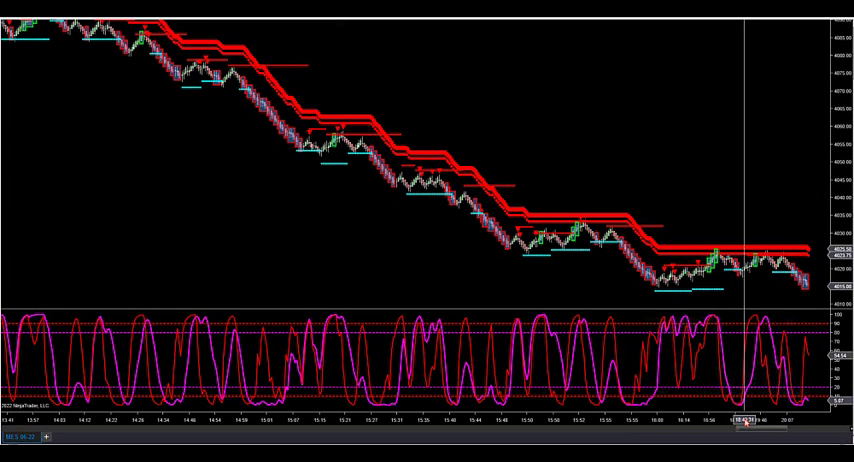
Step: Shift the price view slightly down to center on the swing high near 14:00
left_click_drag(295, 280, 295, 300)
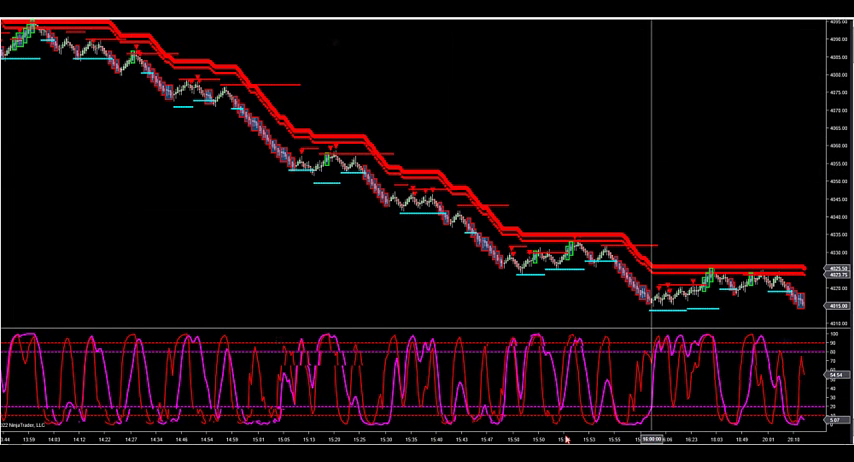
scroll(653, 300, "up", 5)
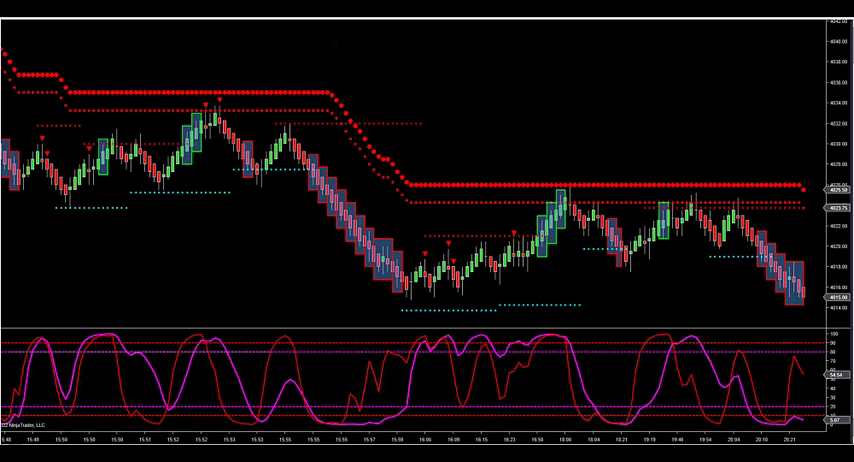
scroll(427, 180, "up", 3)
scroll(427, 180, "up", 3)
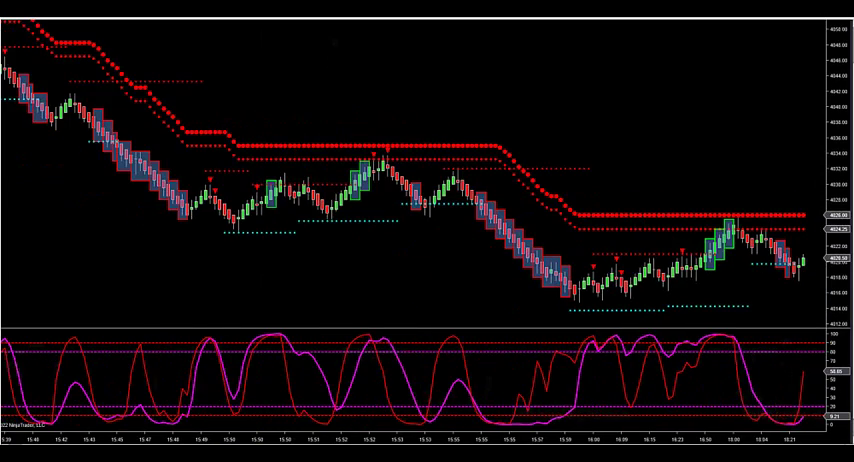
scroll(427, 180, "up", 3)
scroll(427, 180, "up", 3)
scroll(427, 180, "up", 3)
scroll(427, 180, "up", 3)
scroll(427, 180, "up", 3)
scroll(427, 180, "up", 3)
scroll(427, 180, "up", 3)
scroll(427, 180, "up", 3)
scroll(427, 180, "up", 3)
scroll(427, 180, "up", 3)
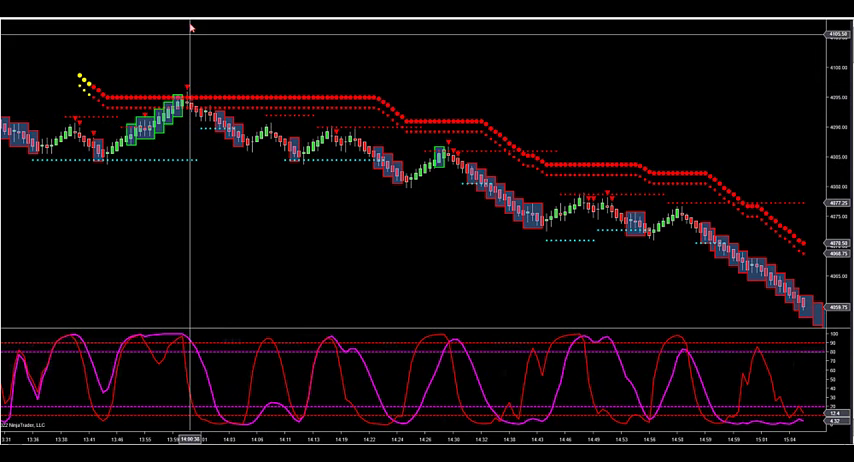
Step: Draw an arrow line from above, pointing down at the 13:59 peak bar at the red band
left_click(150, 16)
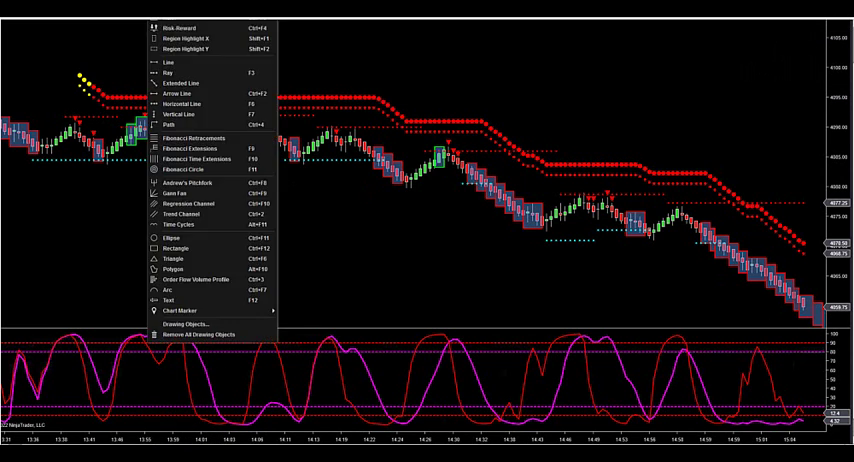
left_click(180, 93)
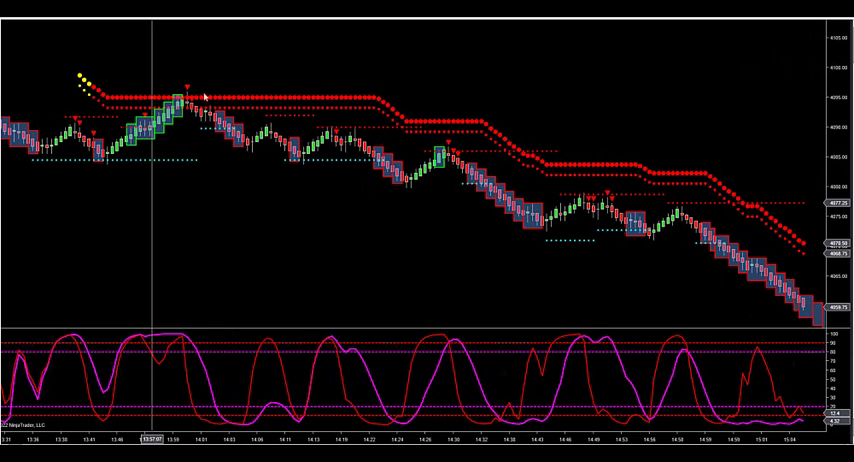
left_click(236, 38)
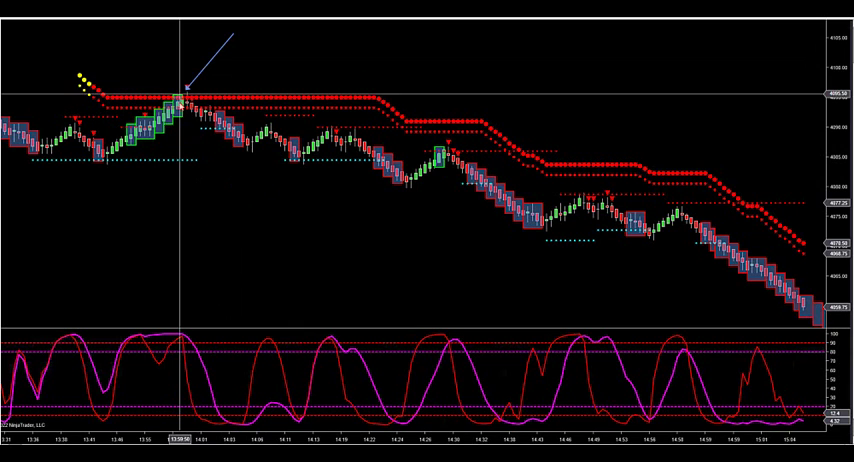
left_click(183, 92)
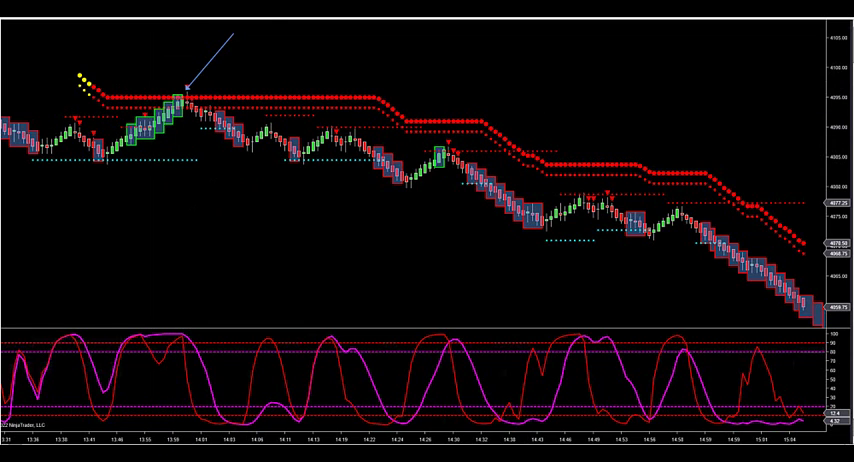
Step: Draw an arrow in the oscillator panel pointing at the 13:59 oscillator turn
right_click(146, 18)
left_click(200, 90)
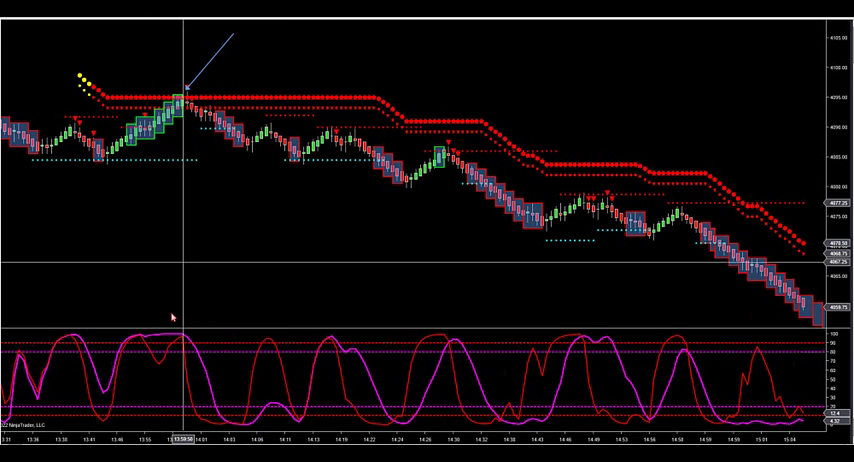
left_click(160, 385)
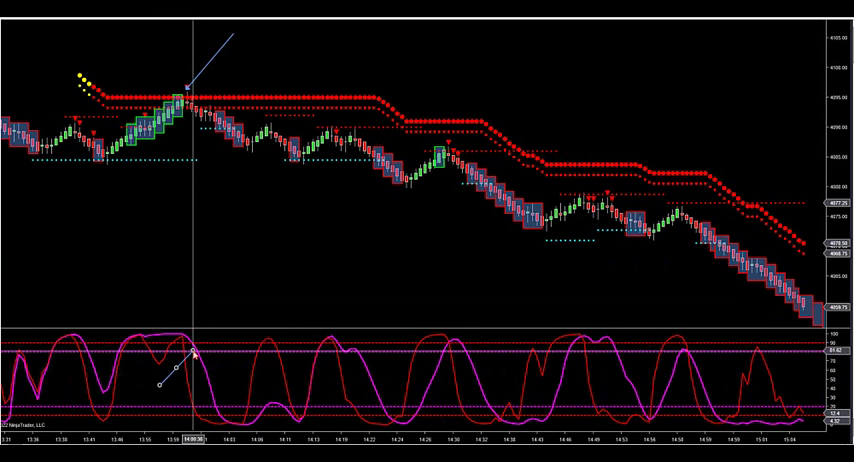
left_click(193, 352)
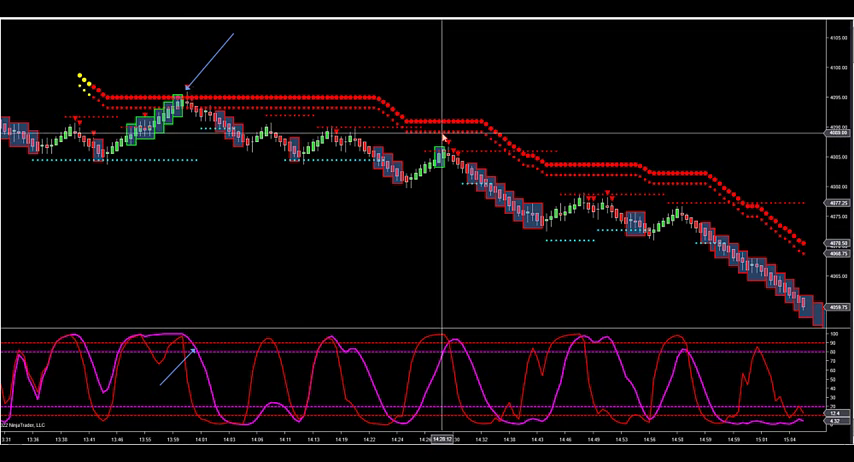
Step: Draw an arrow pointing down onto the price bar near 14:30
right_click(145, 25)
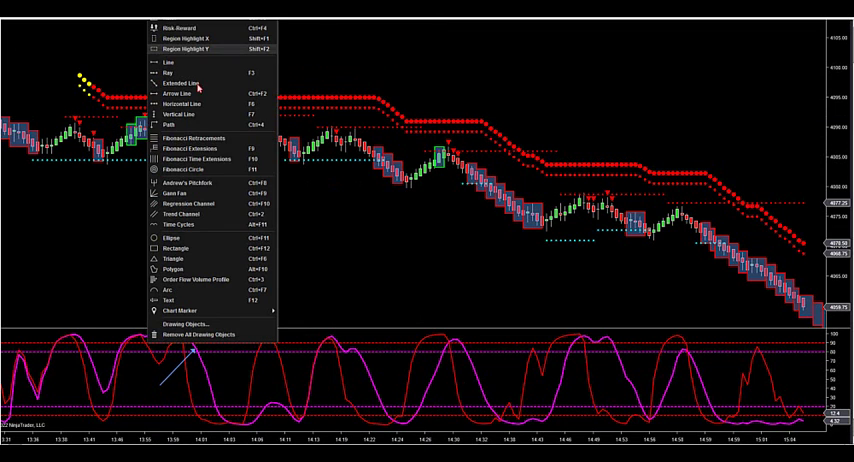
left_click(200, 120)
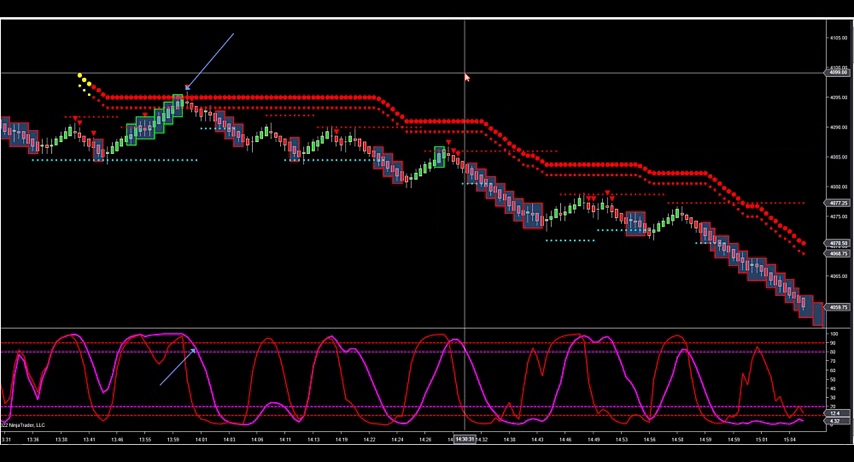
left_click_drag(464, 74, 448, 150)
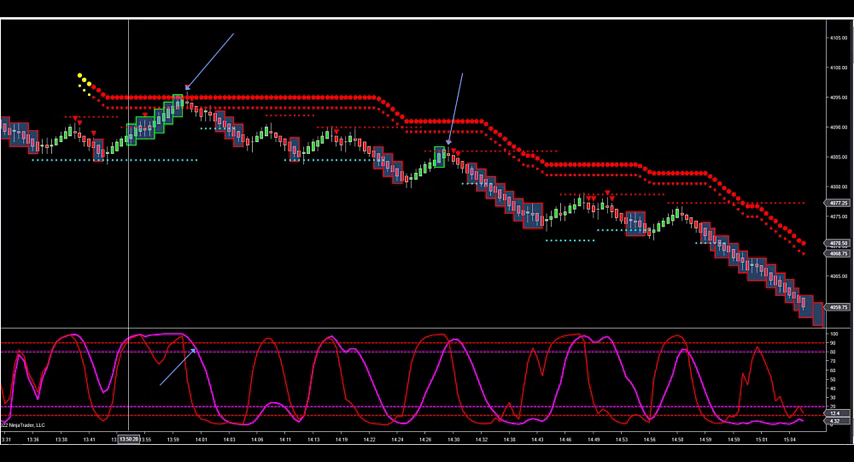
Step: Draw a rising arrow to the oscillator turn near 14:30
right_click(190, 26)
left_click(215, 130)
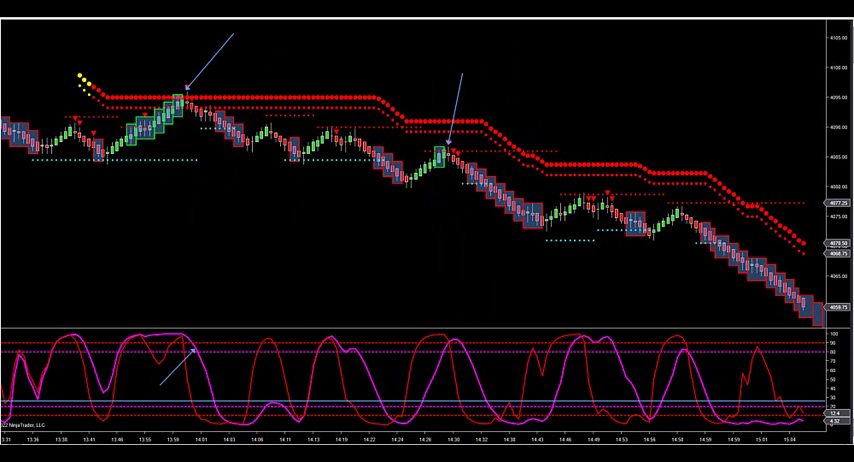
right_click(190, 26)
left_click(210, 100)
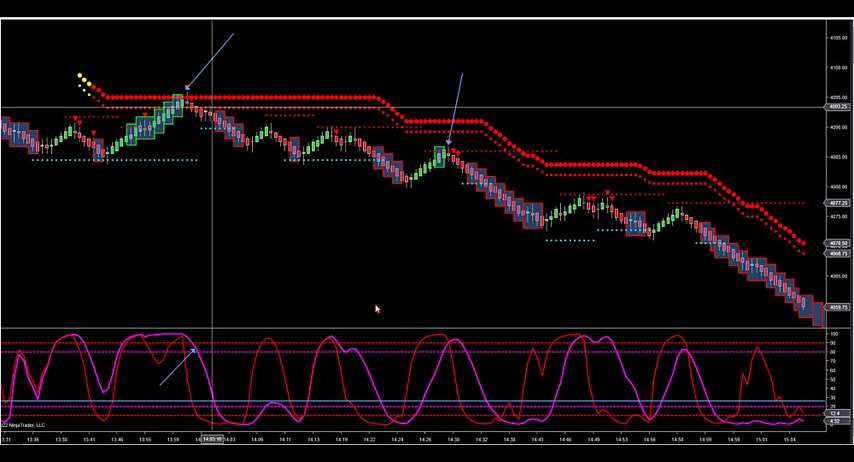
left_click_drag(440, 393, 468, 358)
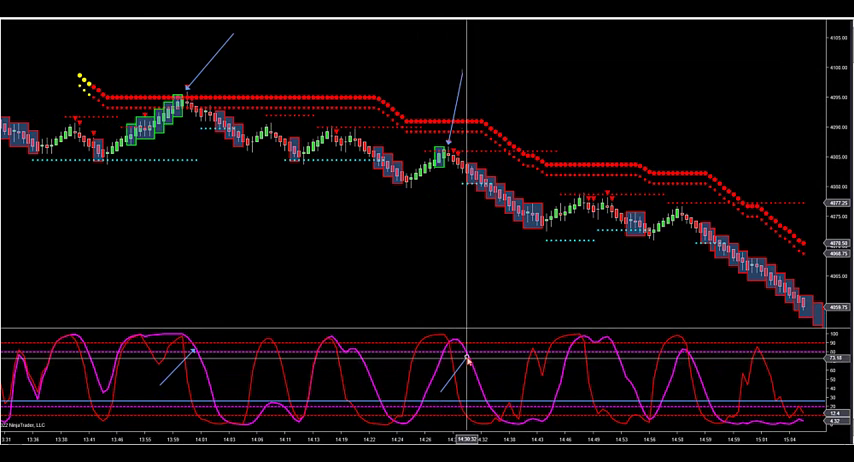
scroll(427, 170, "down", 3)
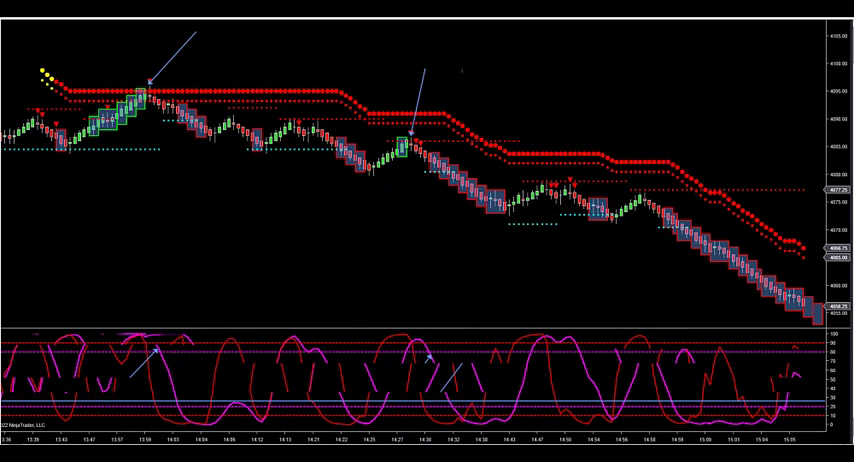
scroll(427, 170, "down", 3)
scroll(427, 170, "down", 3)
scroll(427, 170, "down", 3)
scroll(427, 170, "down", 3)
scroll(427, 170, "down", 3)
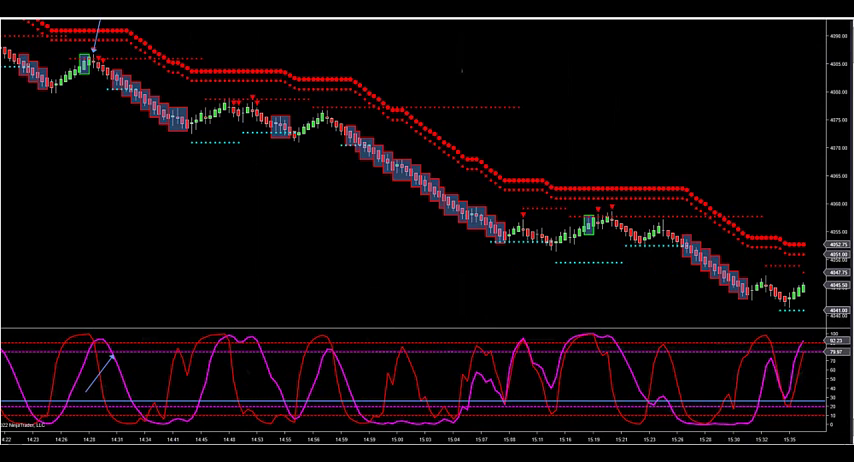
Step: Draw arrows onto the green 15:19 bar and up to its oscillator turn below
right_click(150, 25)
left_click(240, 115)
left_click_drag(595, 210, 608, 125)
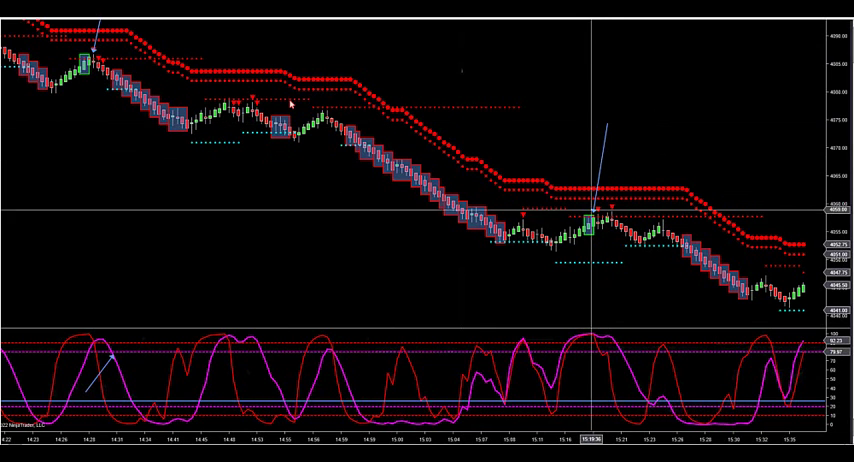
right_click(150, 25)
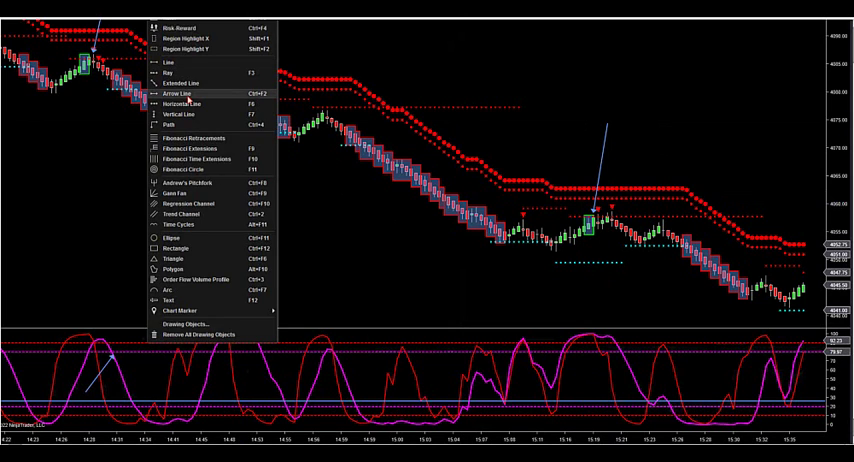
left_click(230, 100)
left_click_drag(580, 393, 615, 352)
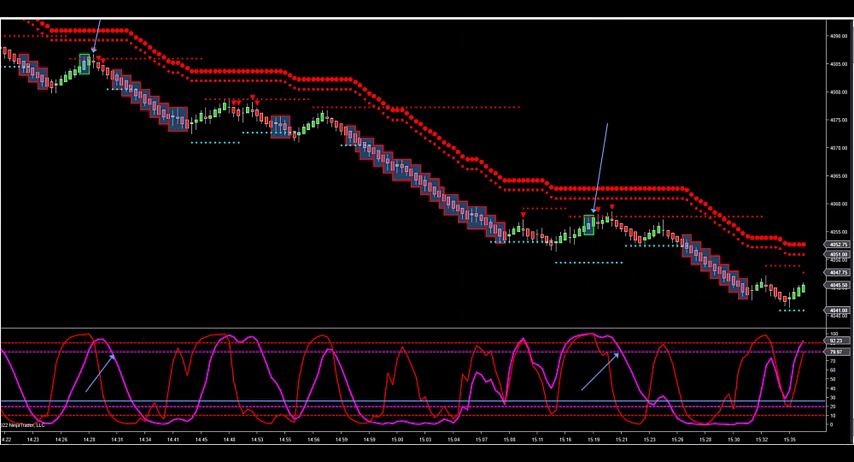
scroll(427, 170, "down", 1)
scroll(427, 170, "down", 1)
scroll(427, 170, "down", 1)
scroll(427, 170, "down", 1)
scroll(427, 170, "down", 1)
scroll(427, 170, "down", 1)
scroll(427, 170, "down", 1)
scroll(427, 170, "down", 1)
scroll(427, 170, "down", 1)
scroll(427, 170, "down", 1)
scroll(427, 170, "down", 1)
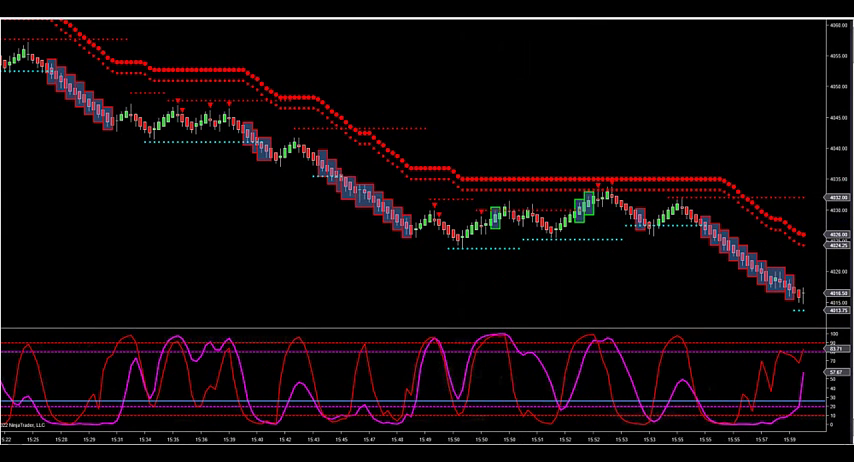
Step: Draw arrows pointing at the 15:52 peak bar and the green-boxed 15:50 bar
right_click(98, 20)
left_click(140, 60)
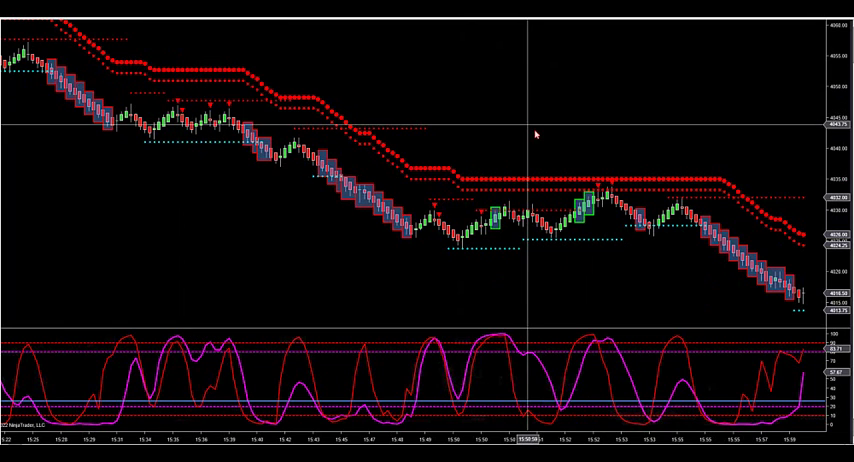
left_click_drag(530, 126, 598, 180)
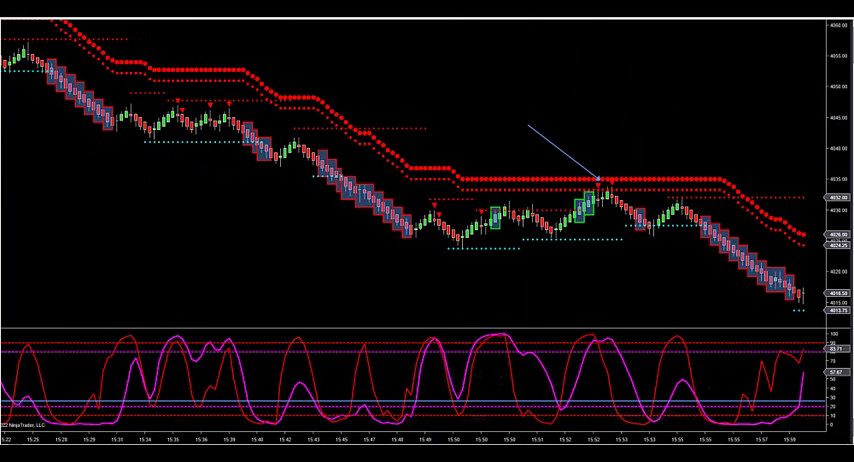
right_click(98, 20)
left_click(140, 56)
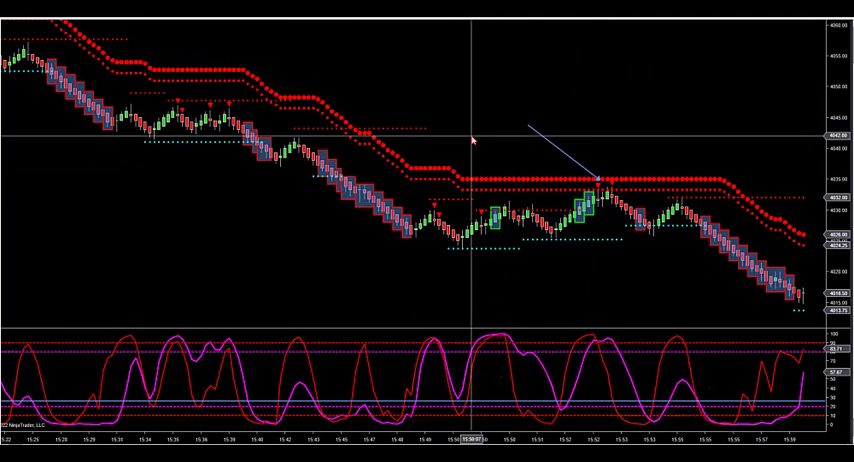
left_click_drag(473, 138, 500, 205)
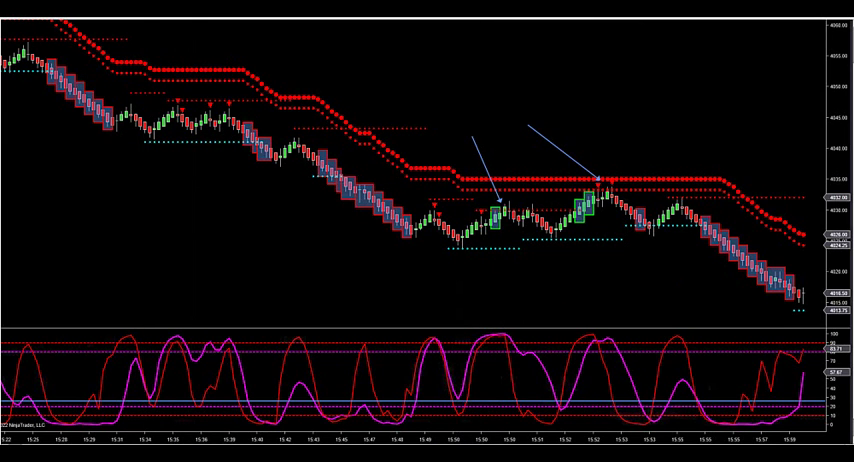
Step: Draw a rising arrow at the 15:52 turn in the stochastic panel
left_click(150, 12)
left_click(195, 93)
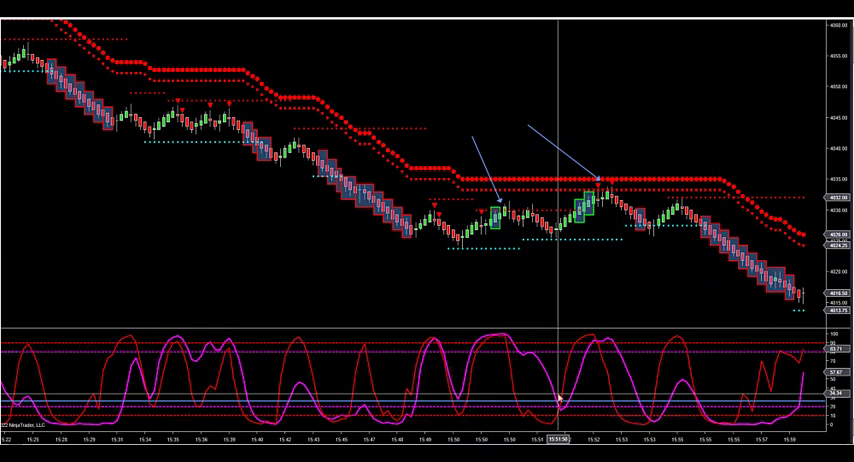
left_click_drag(556, 393, 613, 358)
left_click(615, 360)
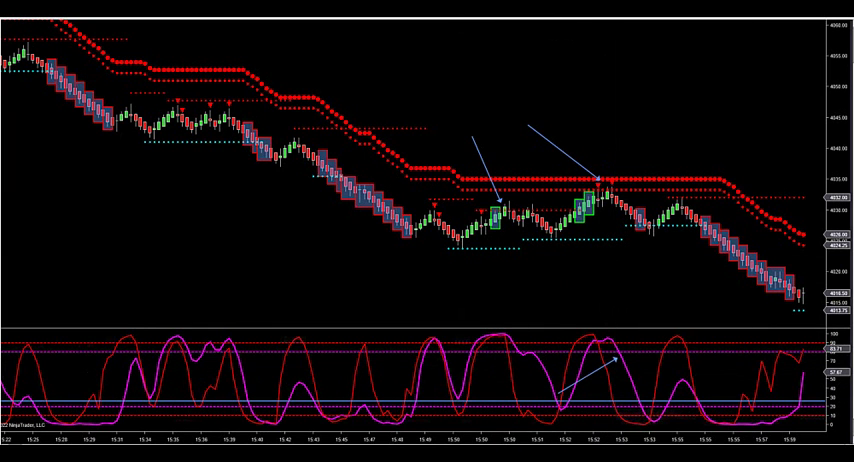
scroll(427, 180, "down", 8)
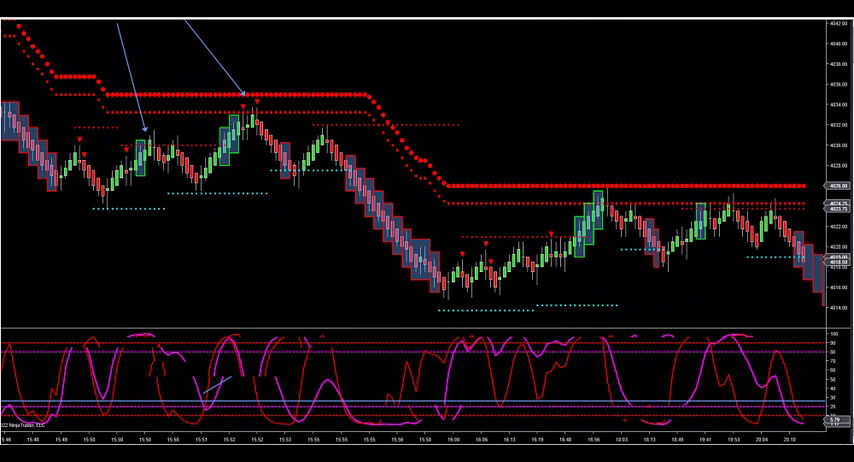
scroll(427, 180, "down", 3)
scroll(427, 180, "down", 3)
scroll(427, 180, "down", 3)
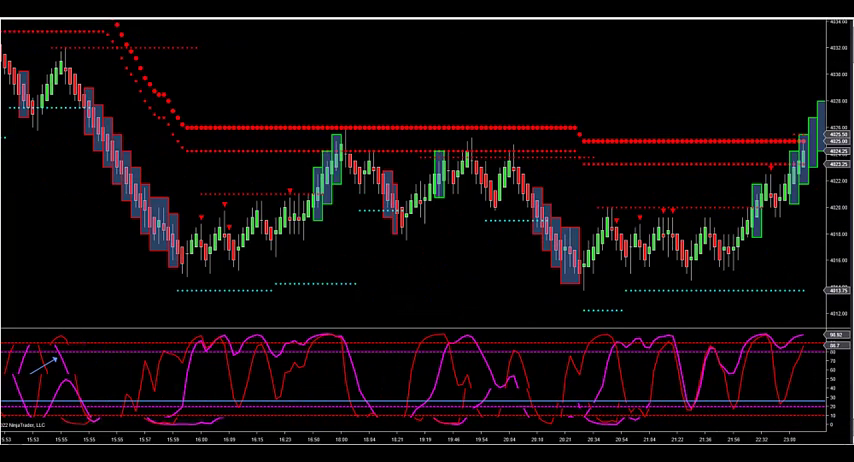
scroll(427, 180, "up", 3)
scroll(427, 180, "up", 3)
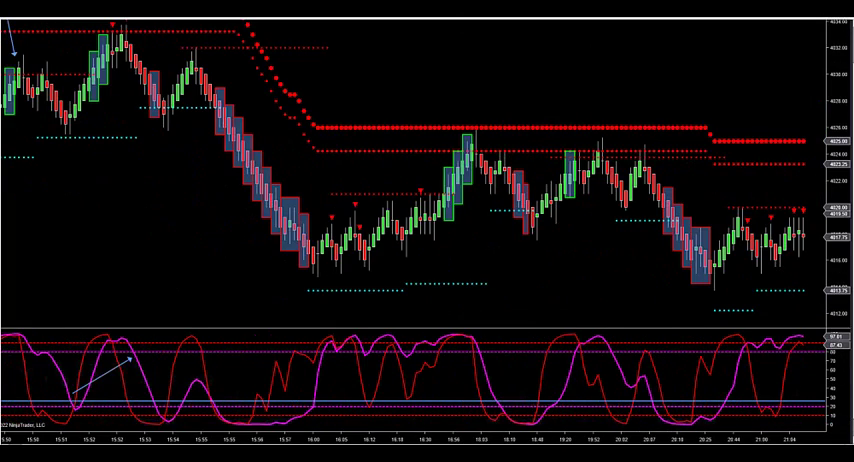
scroll(427, 180, "up", 5)
left_click_drag(527, 438, 640, 438)
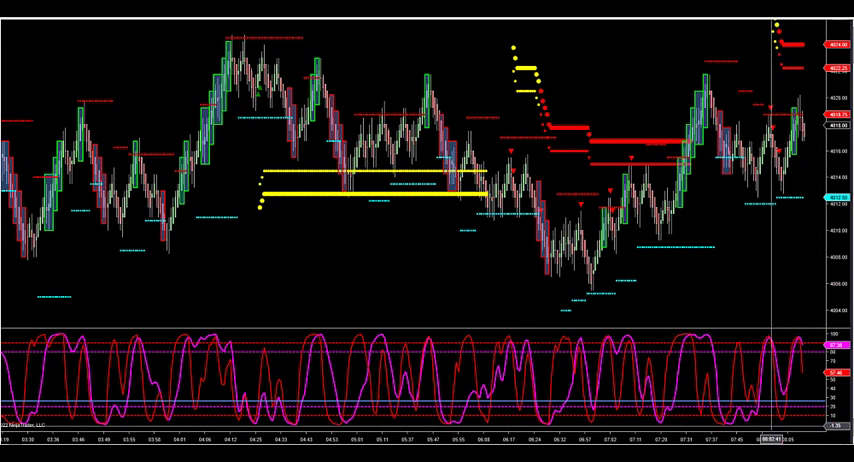
Step: Compress the time axis to show a wider span of speed-bar sessions
left_click_drag(781, 438, 600, 438)
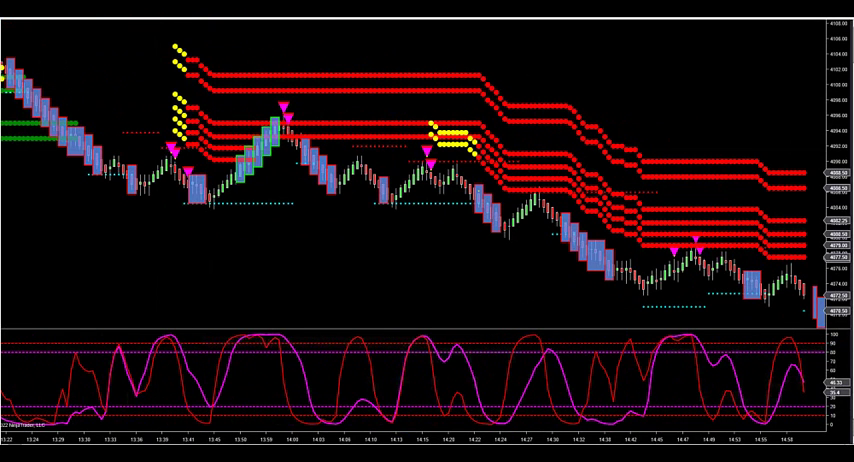
Step: Draw an ellipse around the yellow dots and boxed bars near 13:40
left_click(152, 12)
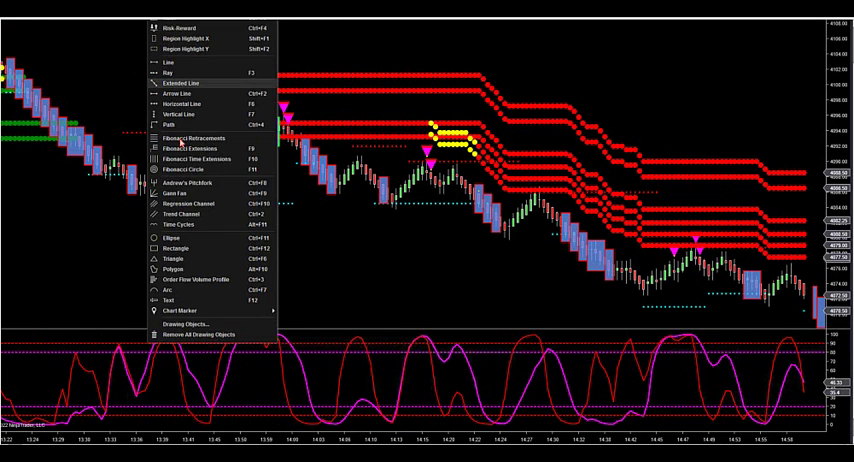
left_click(192, 241)
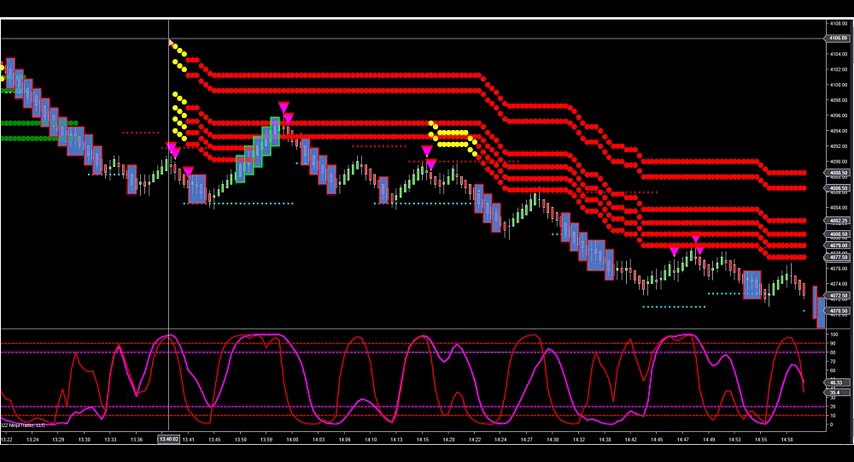
left_click_drag(167, 32, 218, 198)
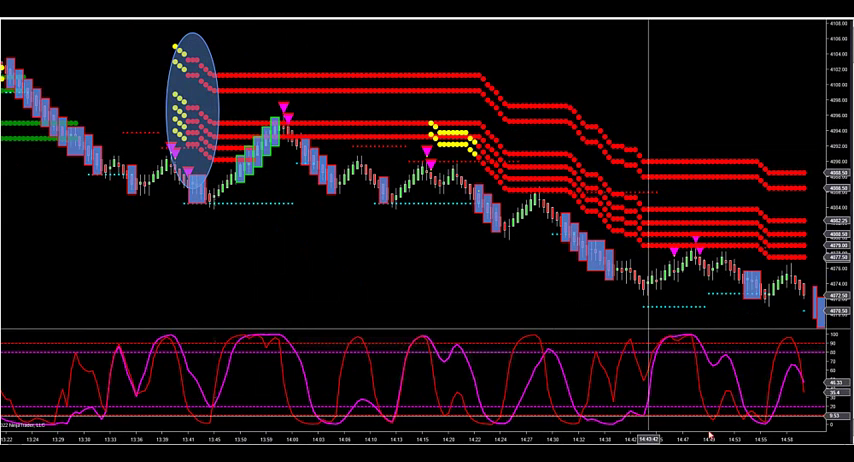
scroll(427, 180, "down", 2)
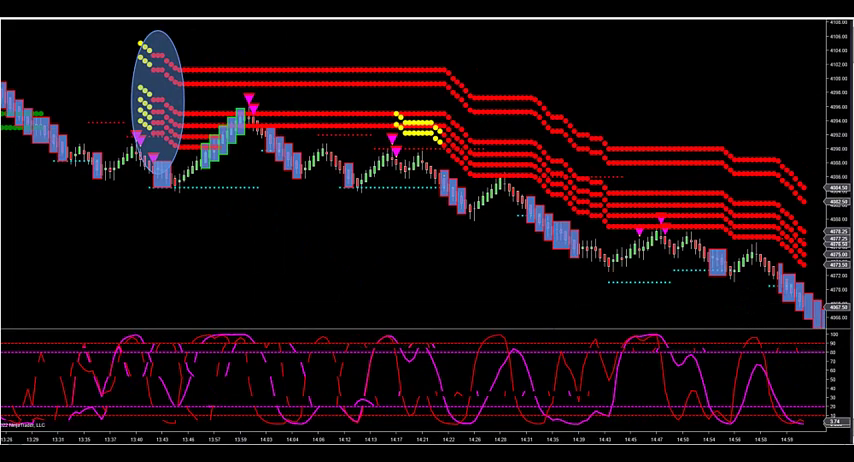
scroll(427, 180, "down", 2)
scroll(427, 180, "down", 2)
scroll(427, 180, "down", 1)
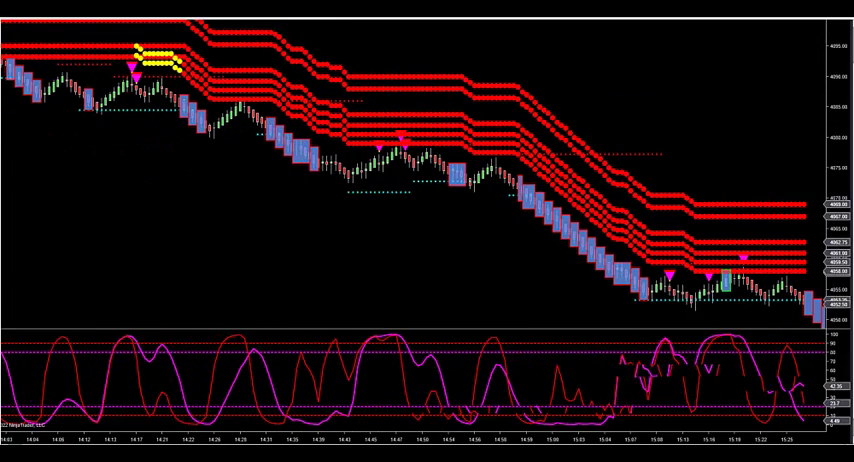
scroll(427, 180, "down", 2)
scroll(427, 180, "down", 1)
scroll(427, 180, "down", 1)
scroll(427, 180, "down", 2)
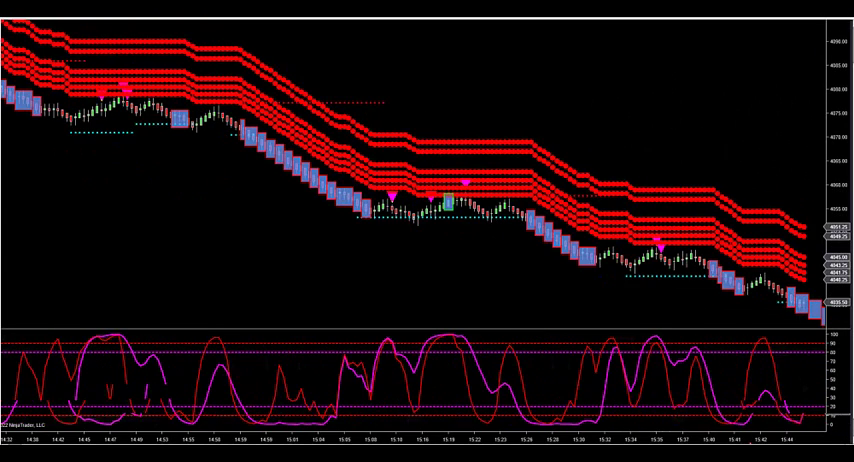
scroll(427, 180, "down", 1)
scroll(427, 180, "down", 1)
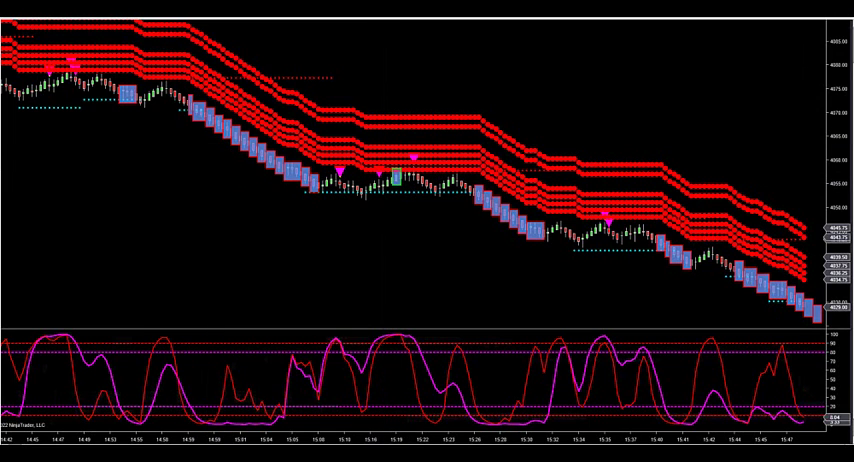
Step: Draw an ellipse around the boxed bar and magenta triangles near 15:19
right_click(150, 25)
left_click(210, 243)
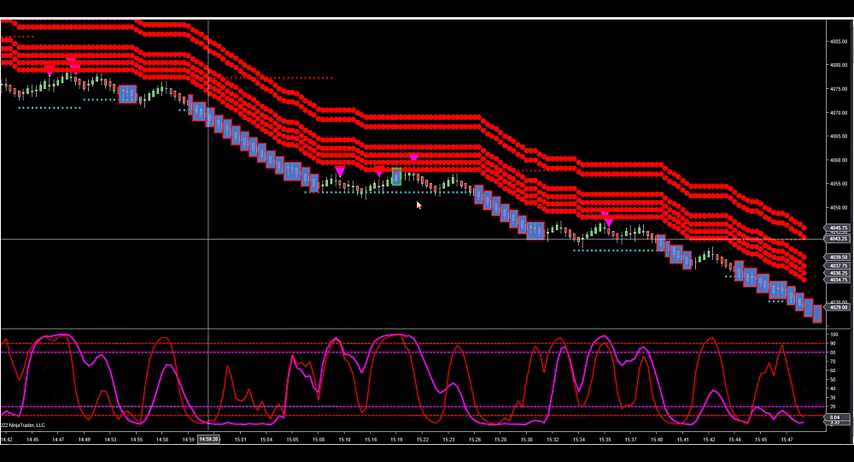
left_click_drag(380, 160, 412, 196)
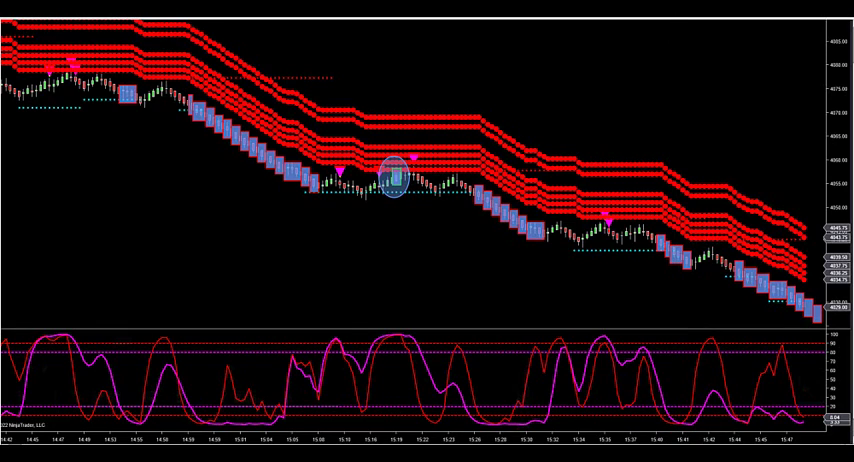
scroll(427, 180, "down", 4)
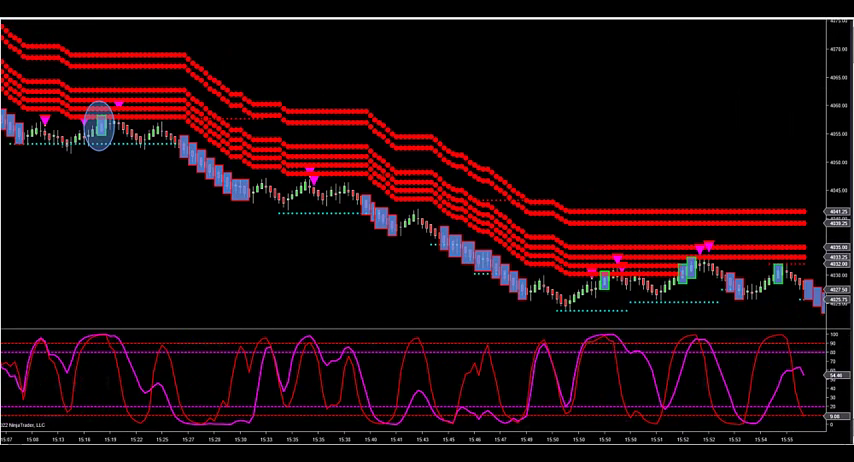
scroll(416, 200, "down", 2)
scroll(416, 200, "down", 2)
scroll(416, 200, "down", 2)
scroll(416, 200, "down", 2)
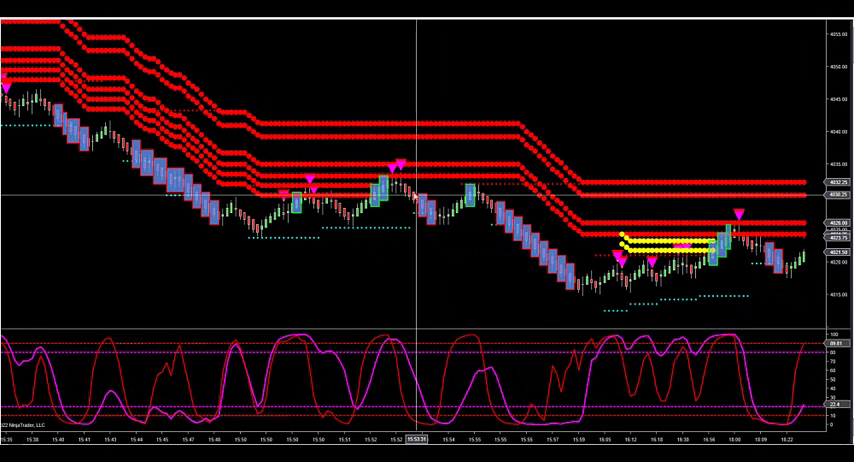